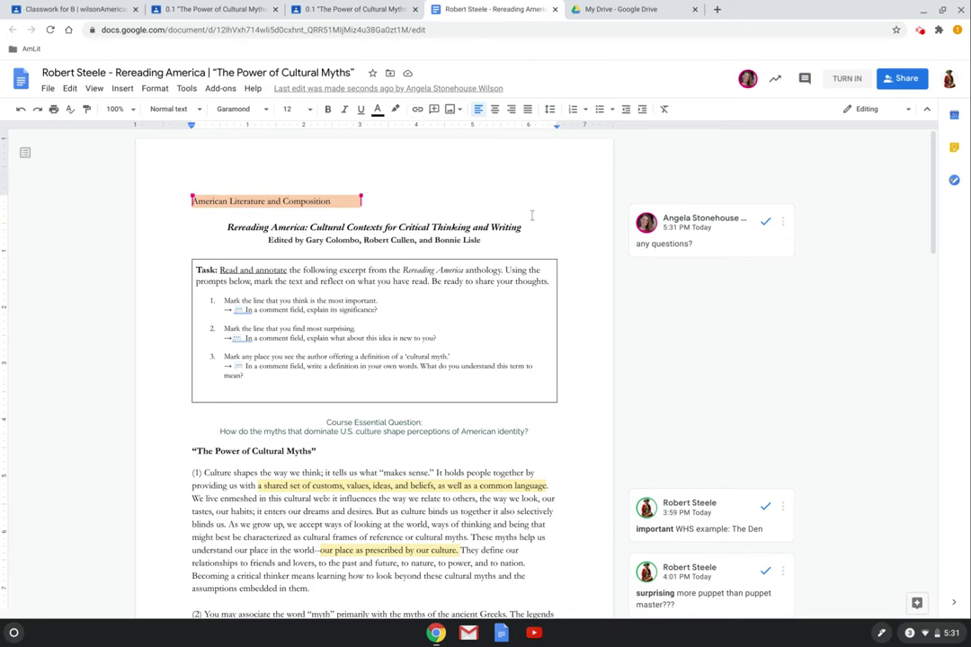
scroll(688, 236, down, 1)
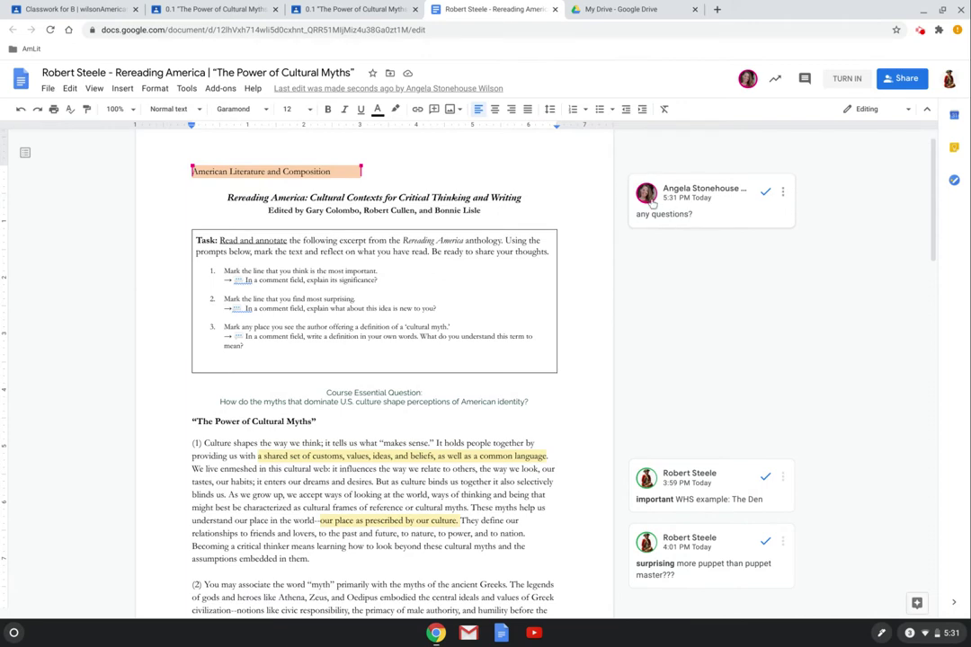
Step: Turn in the open Rereading America document to the Cultural Myths assignment and confirm the submission
mouse_move(651, 204)
click(847, 78)
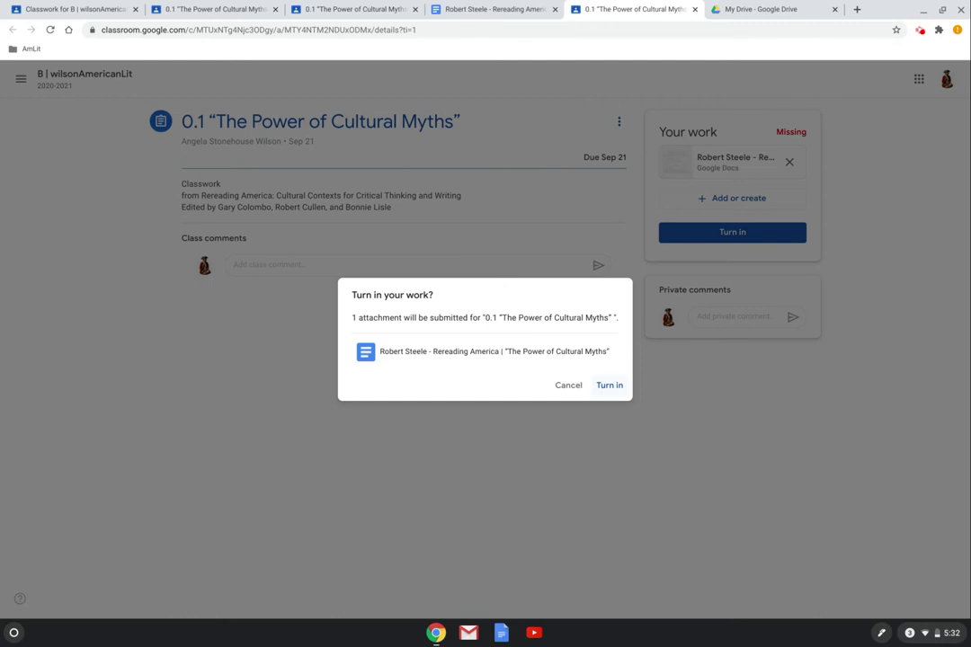
click(608, 385)
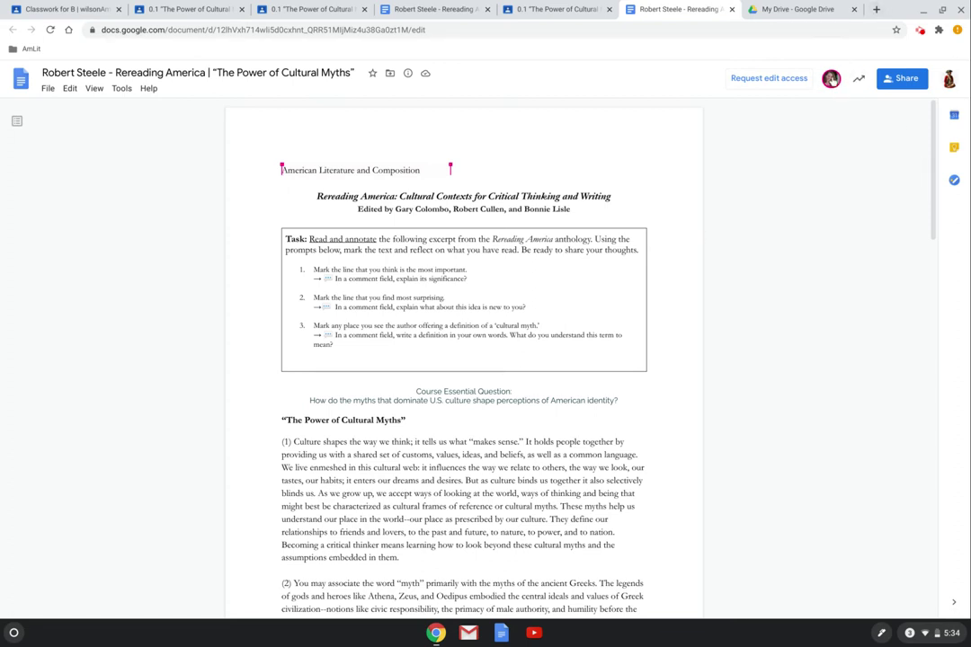
Step: Scroll to the end of page 3 to show the Reflection Question and Quality of Work (4.5/5) rubrics
mouse_move(831, 80)
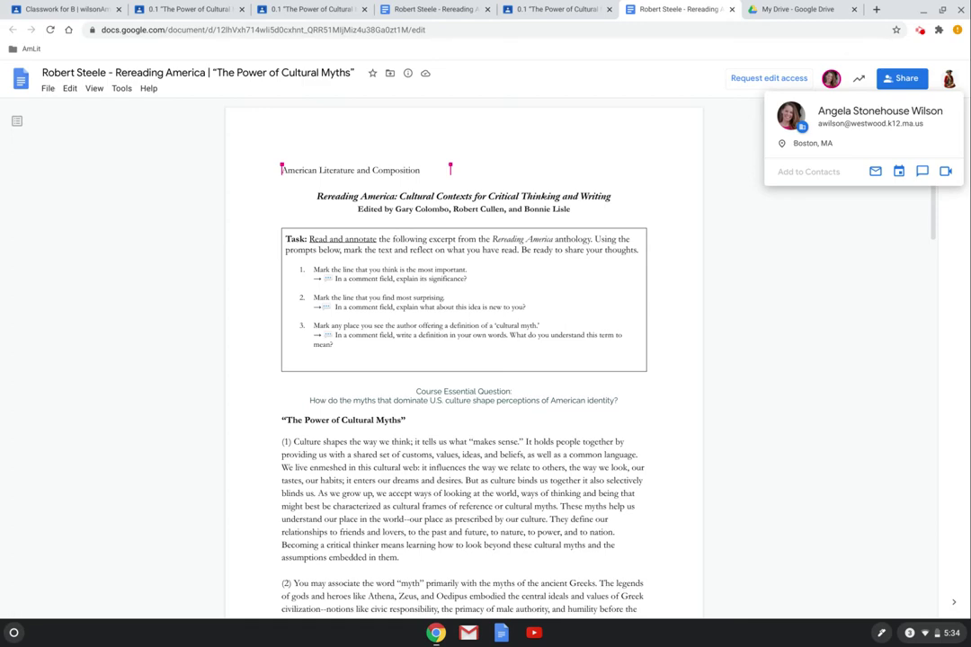
scroll(403, 416, down, 4)
scroll(400, 439, down, 10)
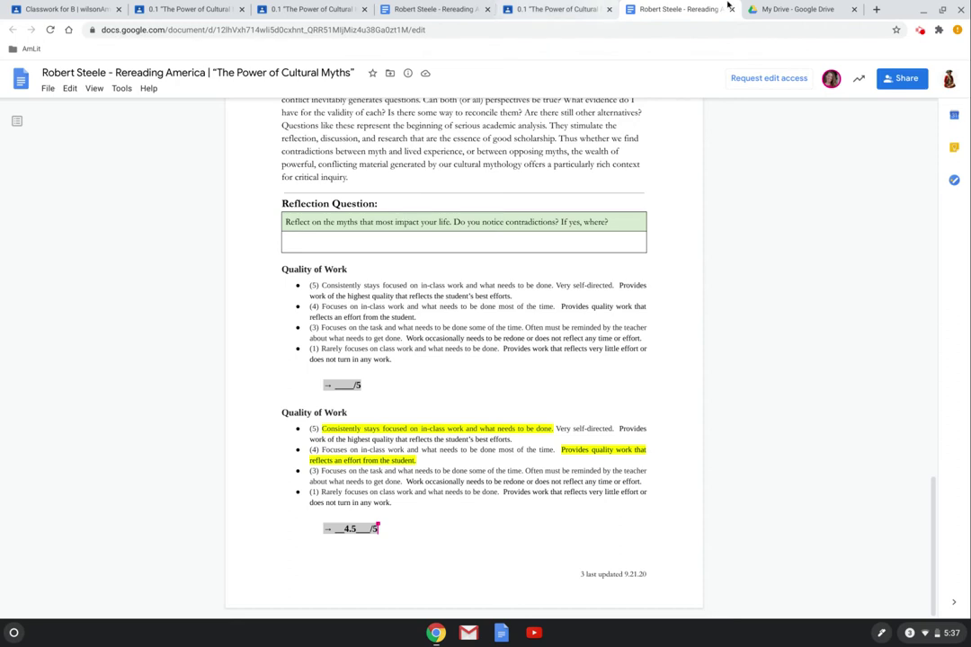
Step: In a refreshed My Drive list, select the recently edited Rereading America document
click(771, 10)
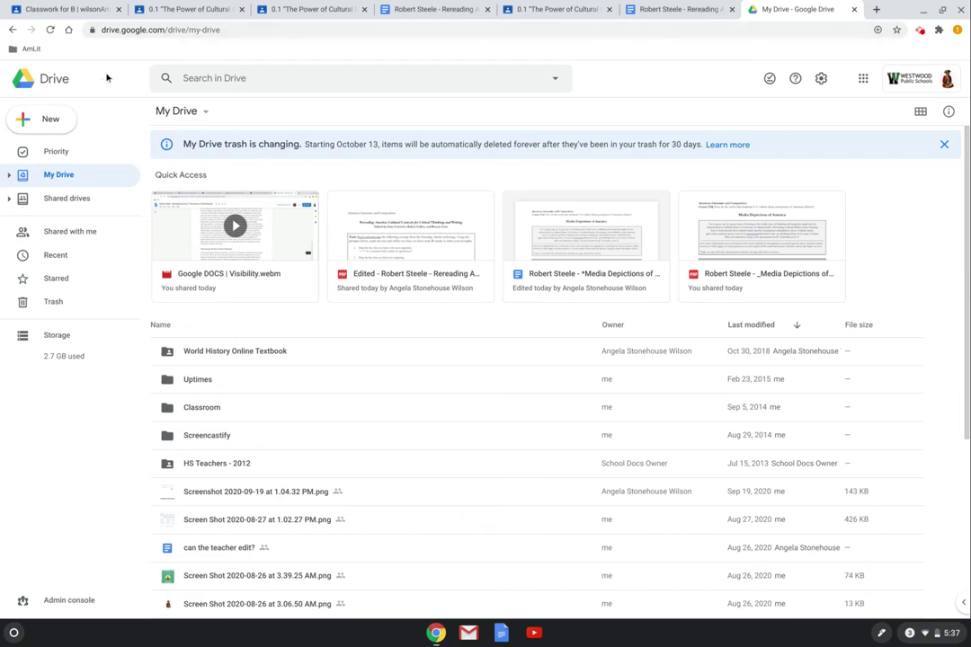
click(50, 31)
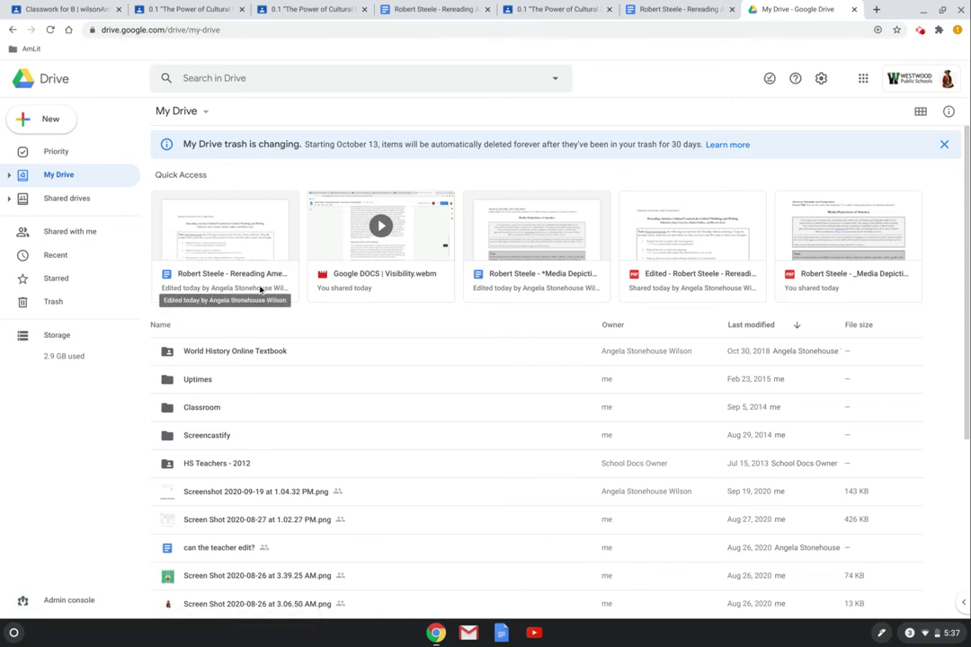
click(230, 244)
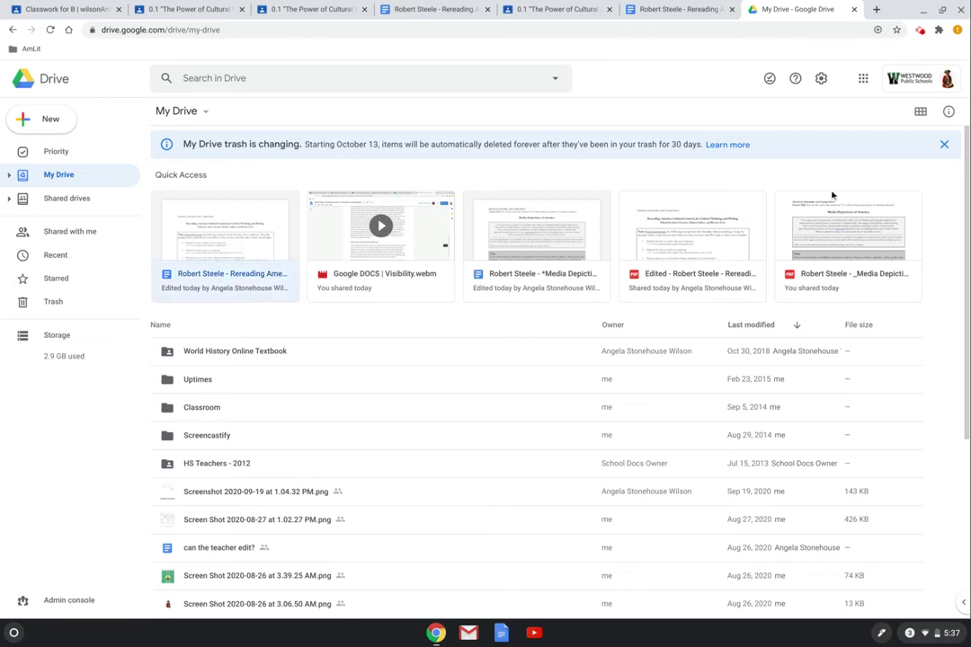
Step: Show My Drive's Activity history with today's edits, comments and a permission change
click(948, 112)
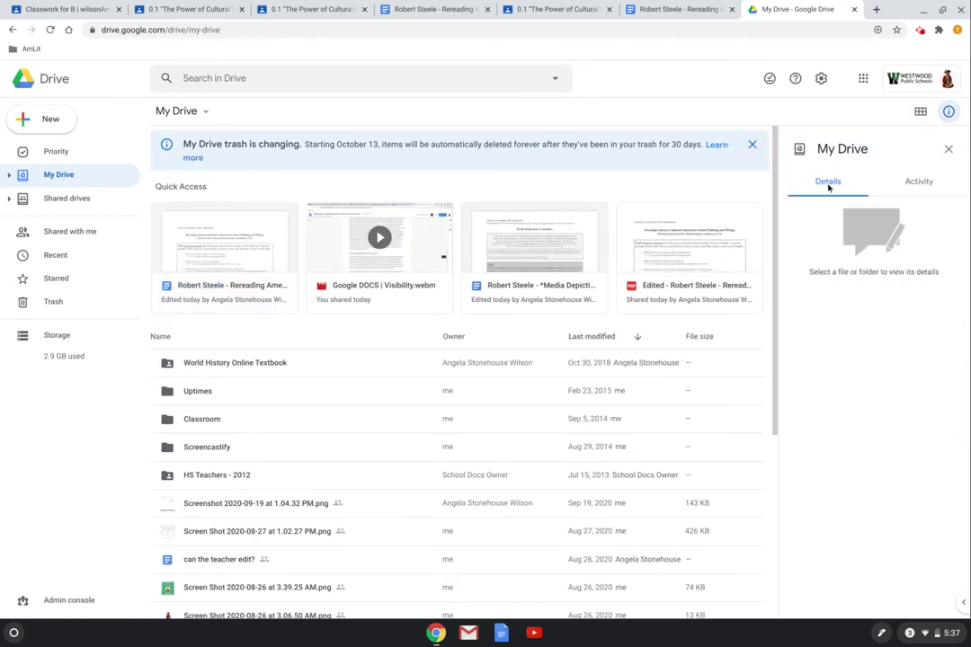
click(909, 190)
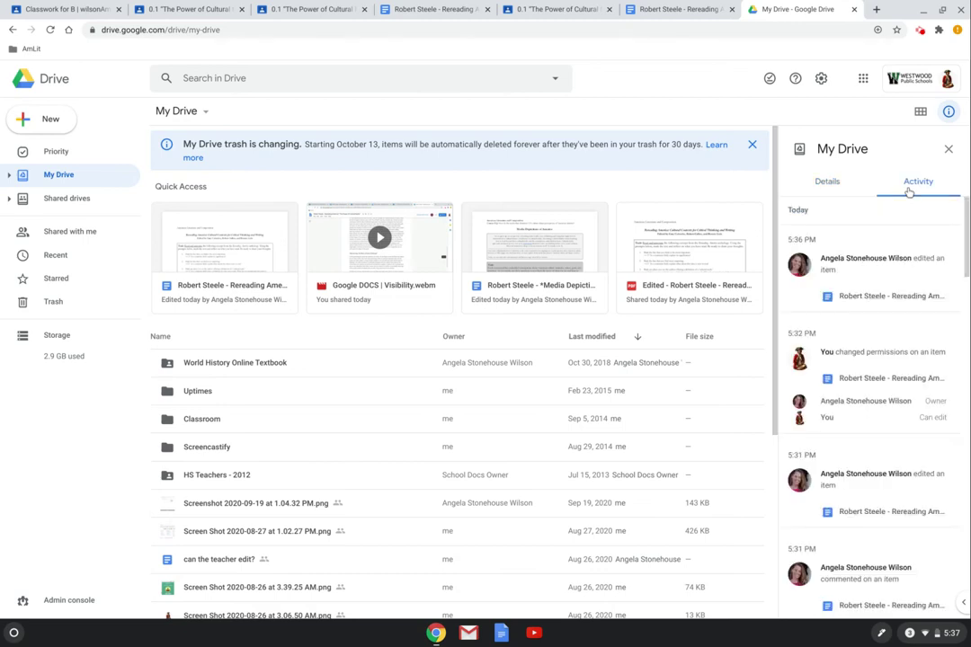
scroll(868, 250, down, 3)
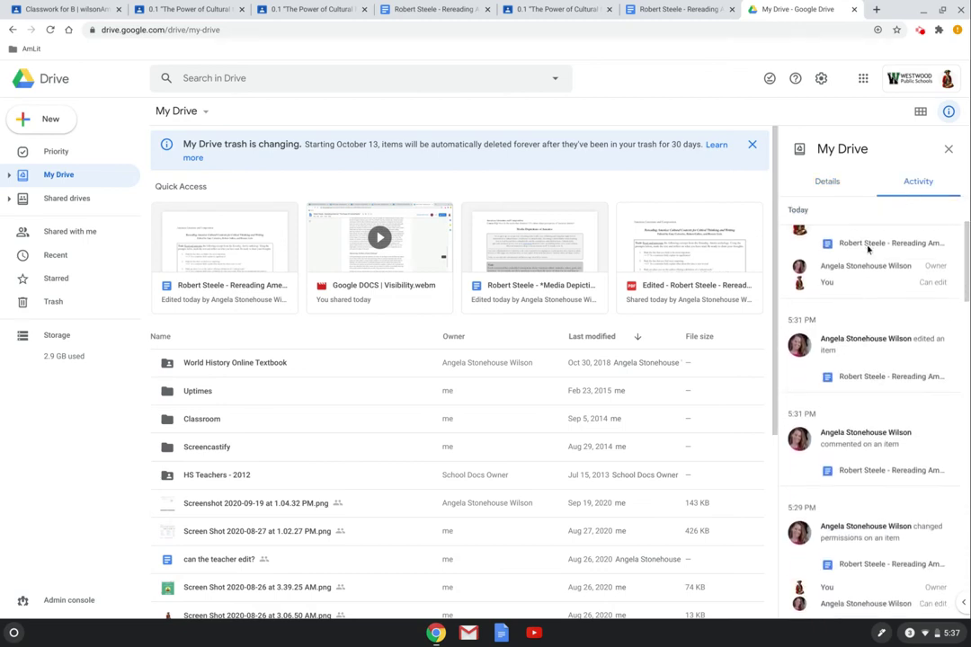
scroll(867, 250, down, 8)
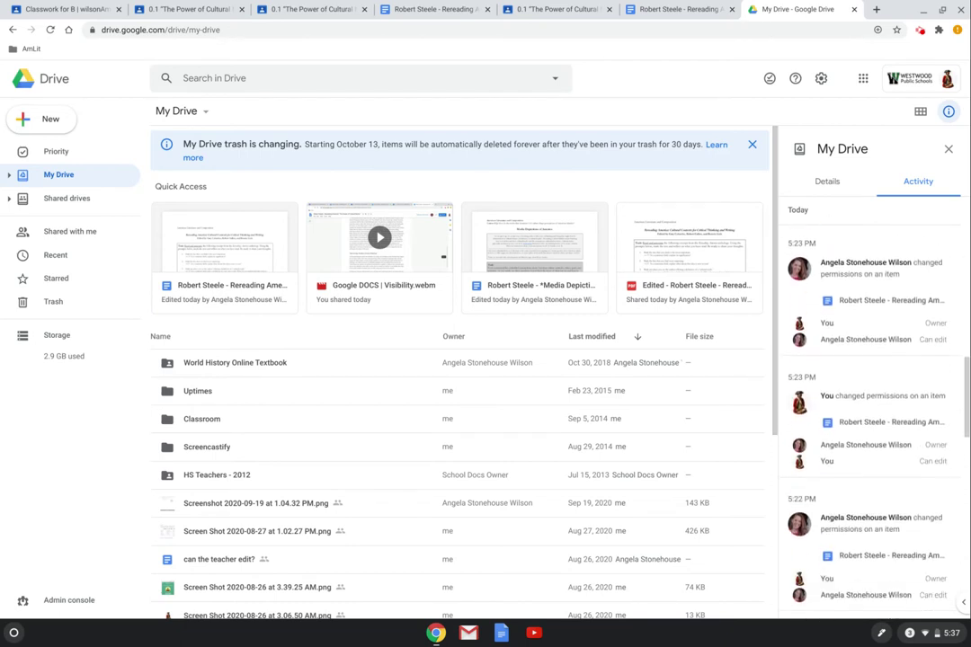
scroll(867, 359, up, 10)
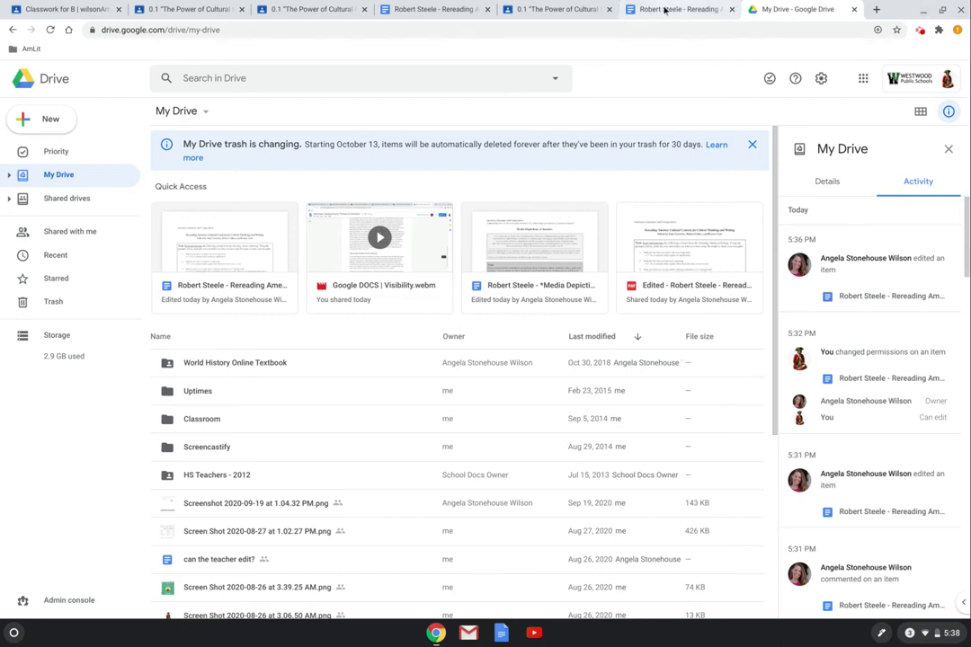
Step: Return to the 0.1 “The Power of Cultural Myths” assignment page, with its work marked Turned in late
click(555, 8)
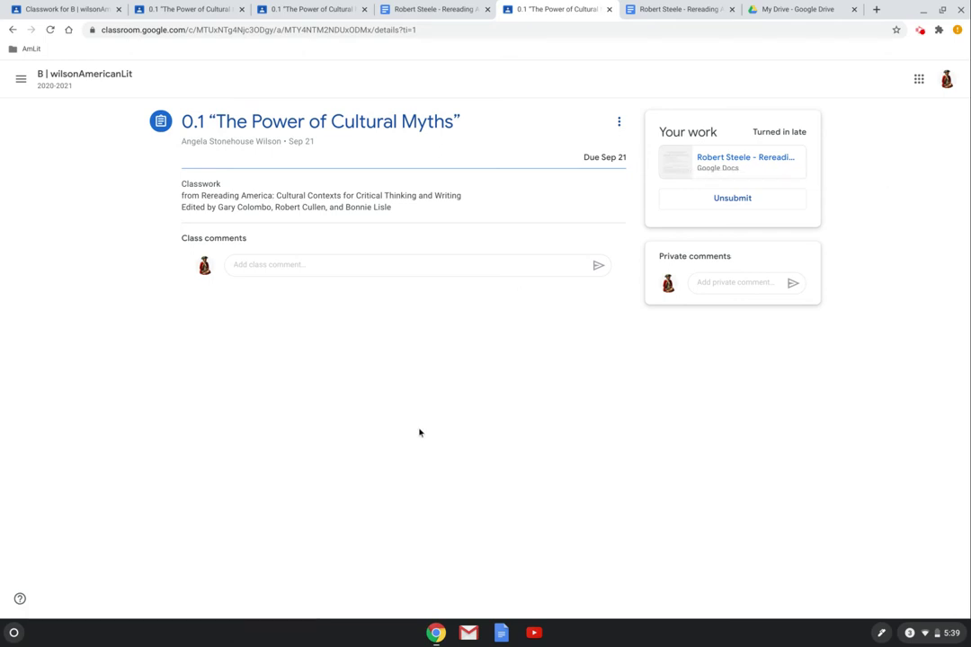
Step: Try the attached document, which reports 'You need access', then go back to the assignment page
click(700, 176)
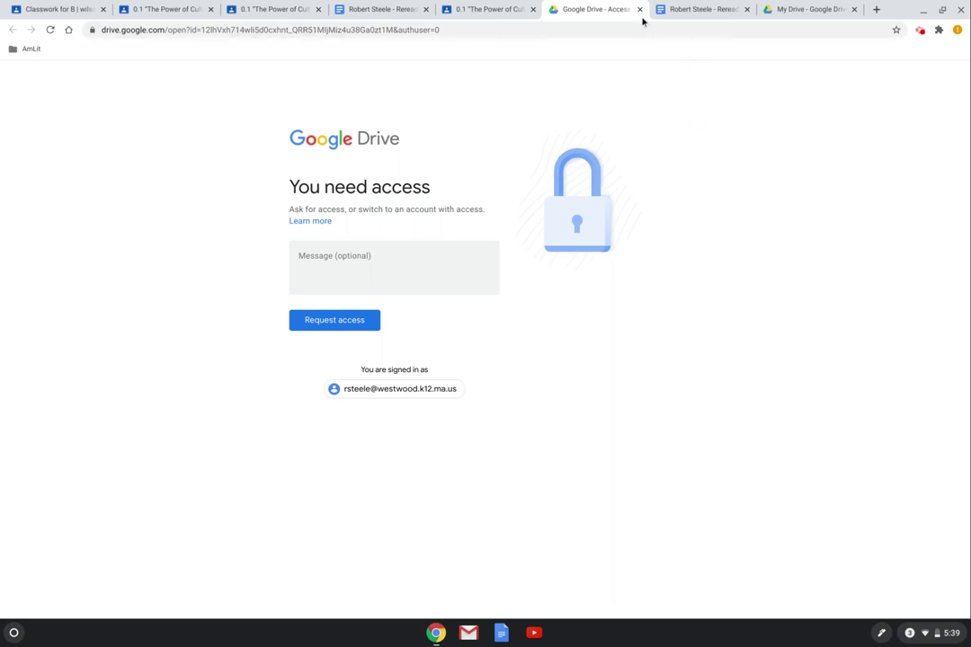
click(463, 10)
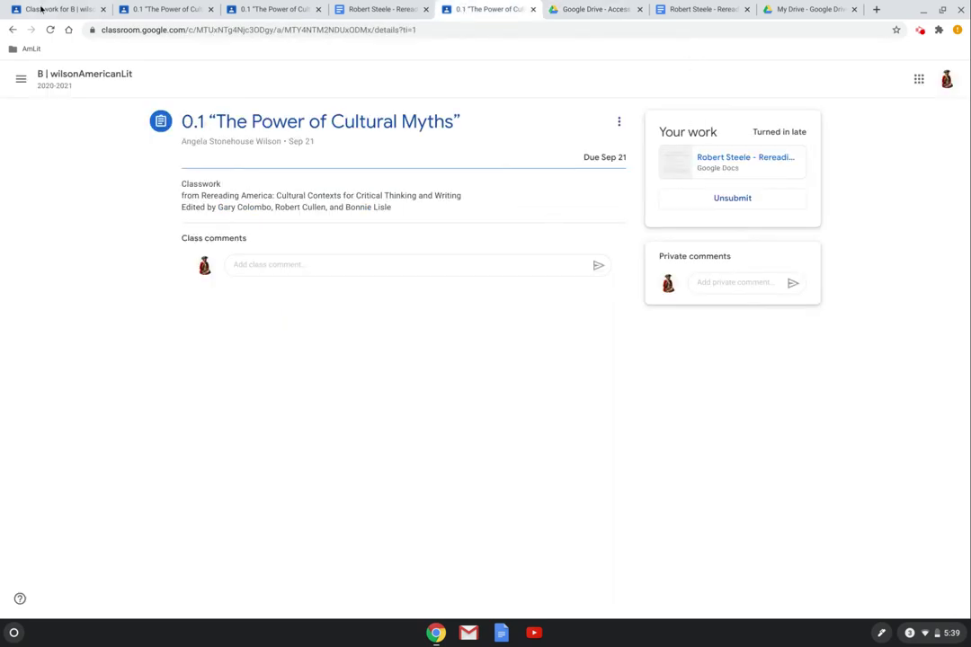
Step: Reload the Cultural Myths assignment page; the attachment now shows as an Unknown File 'Drive file'
click(50, 30)
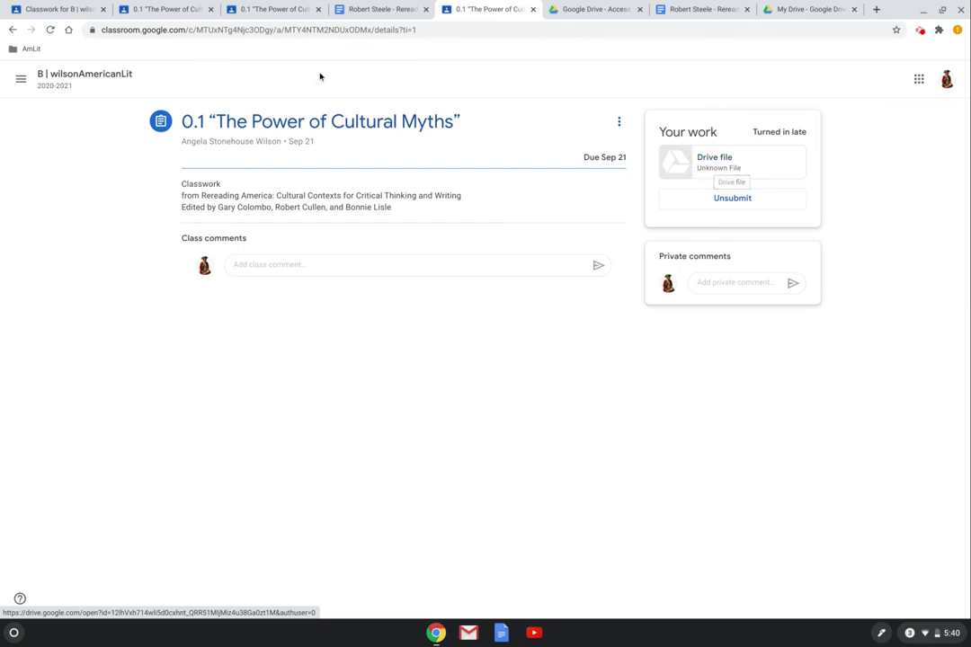
Step: Reload the assignment, open the attached Rereading America Doc, check its 4.5/5 Quality of Work rubric, then return to the top
click(50, 29)
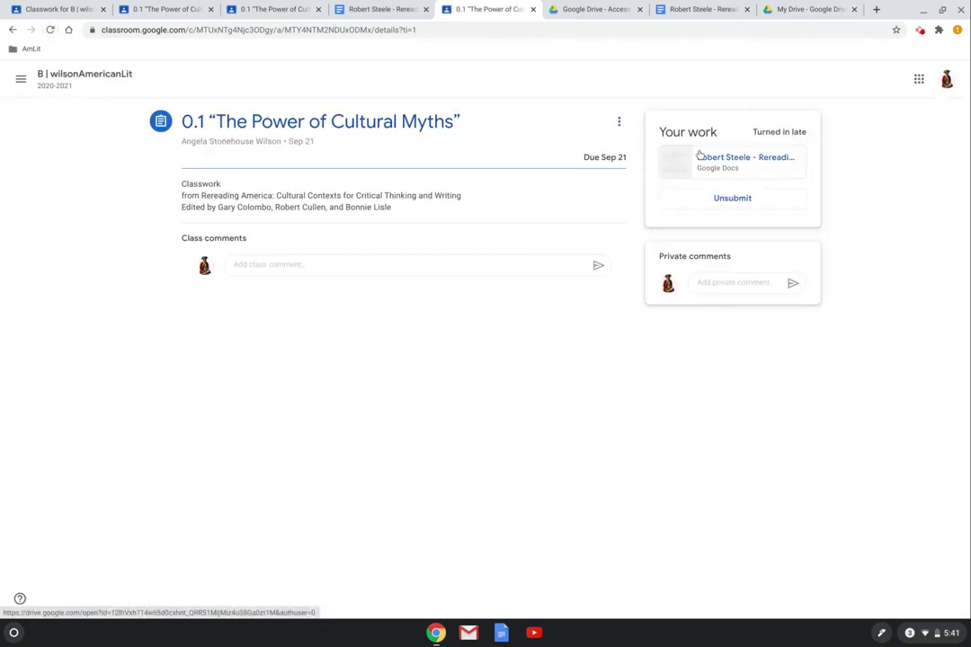
click(699, 155)
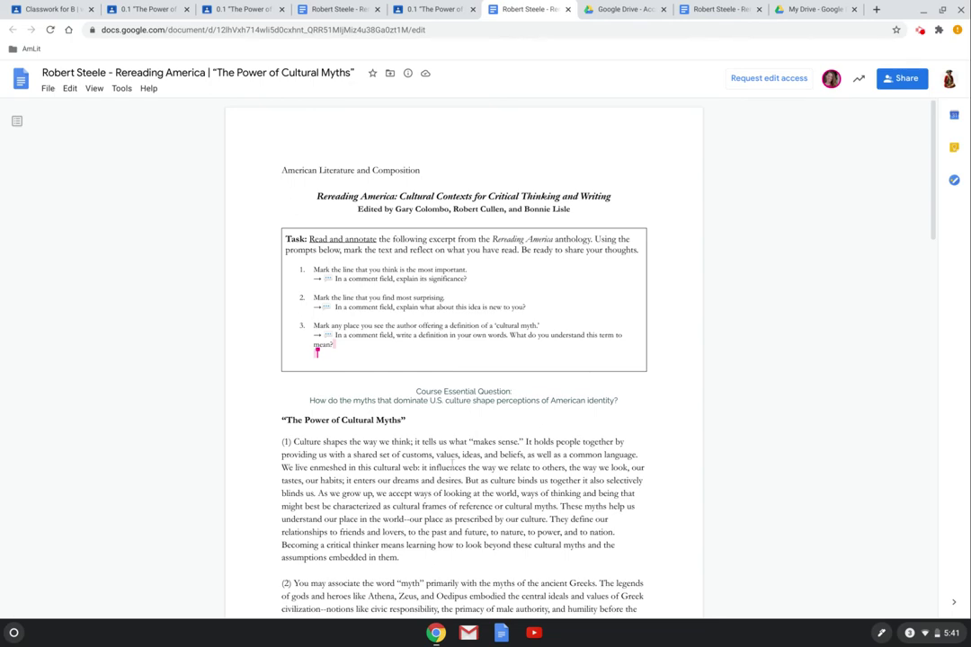
scroll(452, 466, down, 20)
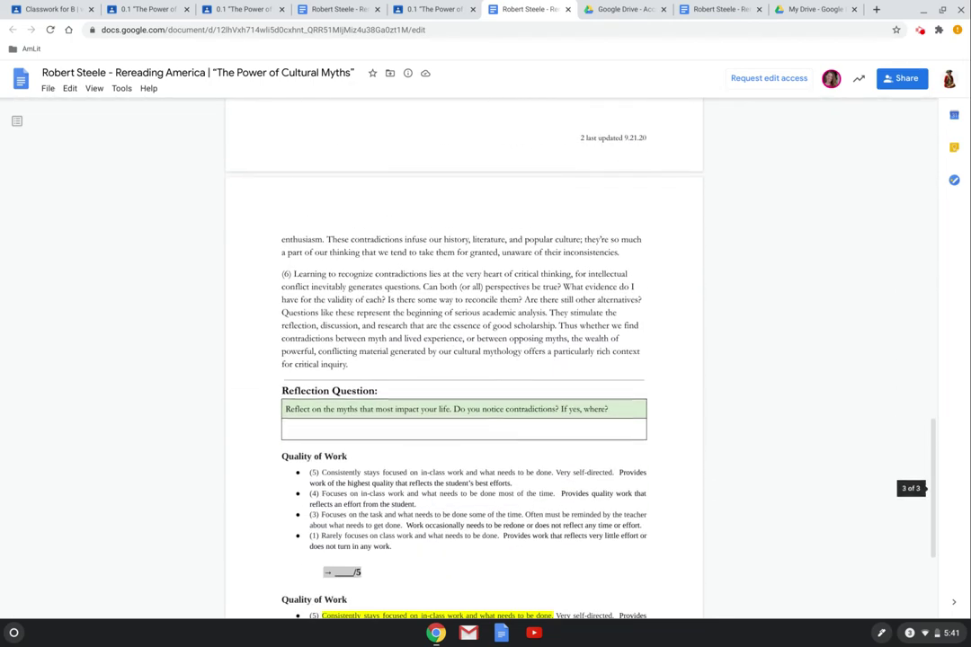
scroll(314, 393, down, 3)
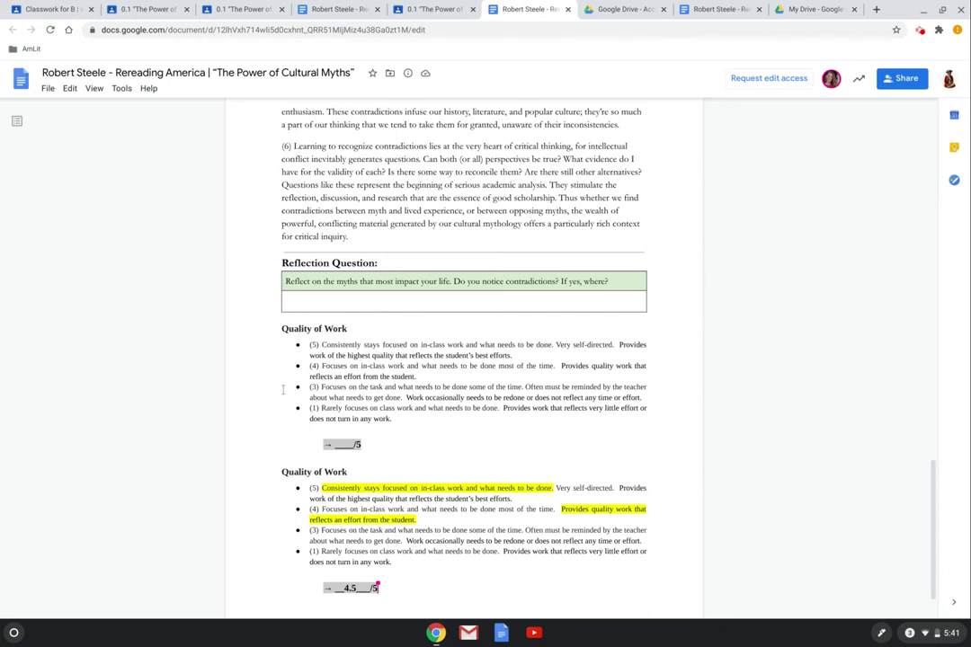
scroll(283, 395, down, 1)
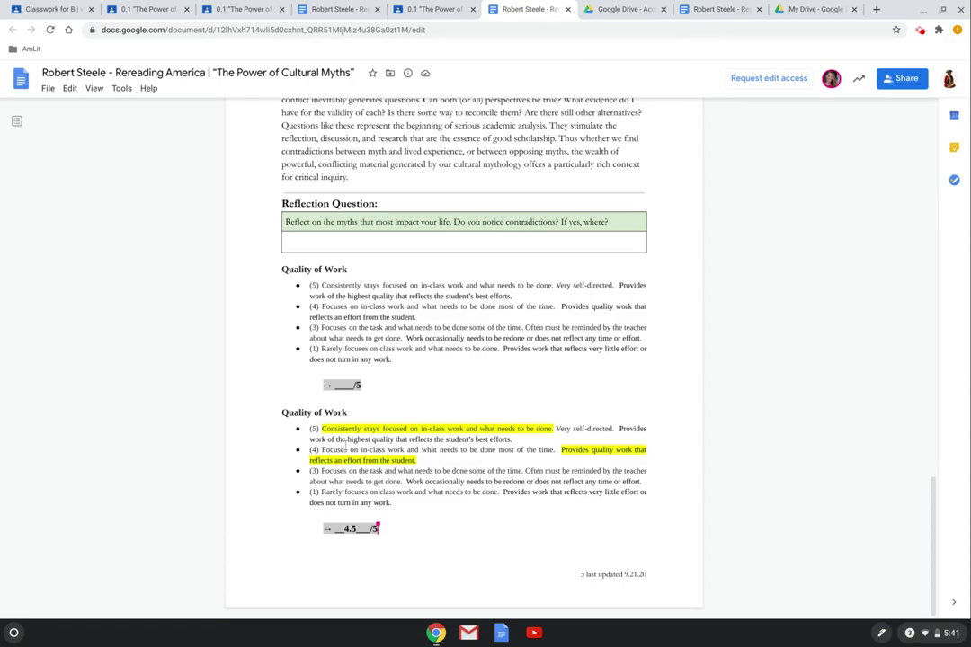
scroll(345, 447, up, 20)
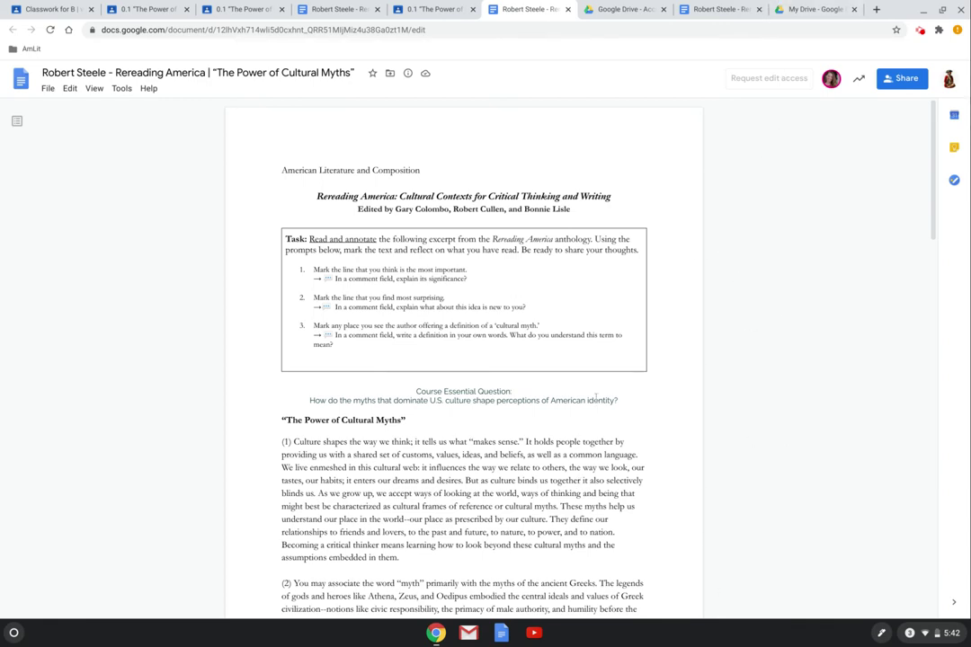
Step: Reload the Doc and scroll to page 3's rubrics with the pending highlight and 4.5 suggestions
scroll(593, 399, down, 7)
scroll(593, 399, down, 15)
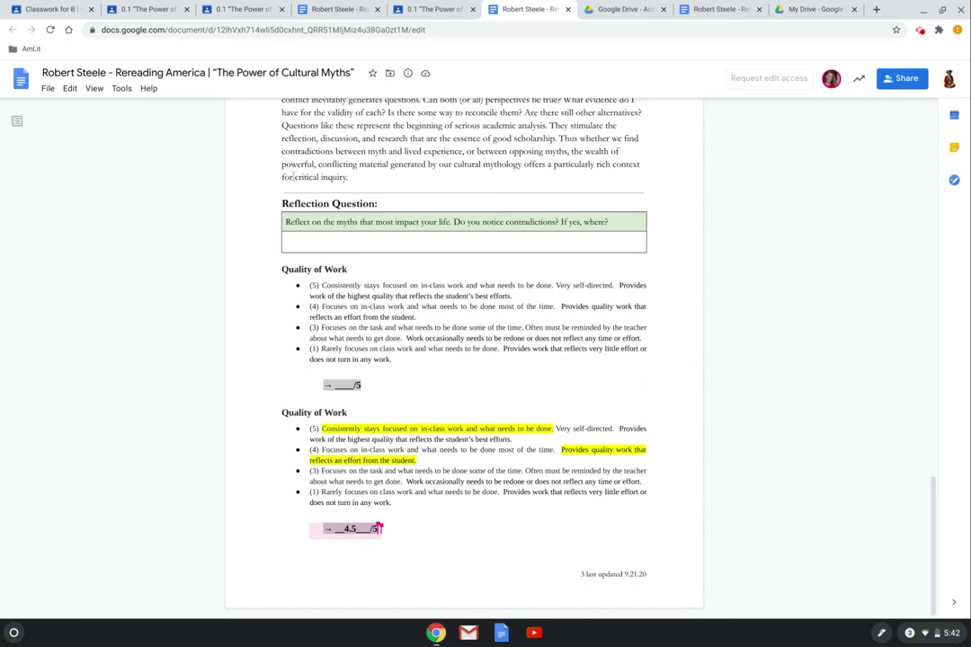
click(50, 31)
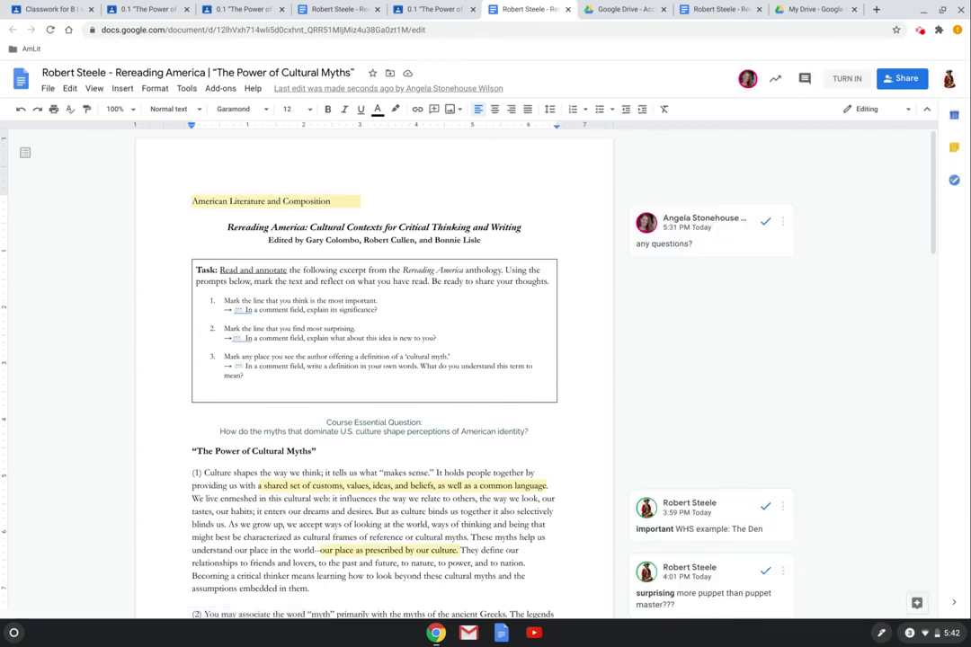
scroll(682, 255, down, 3)
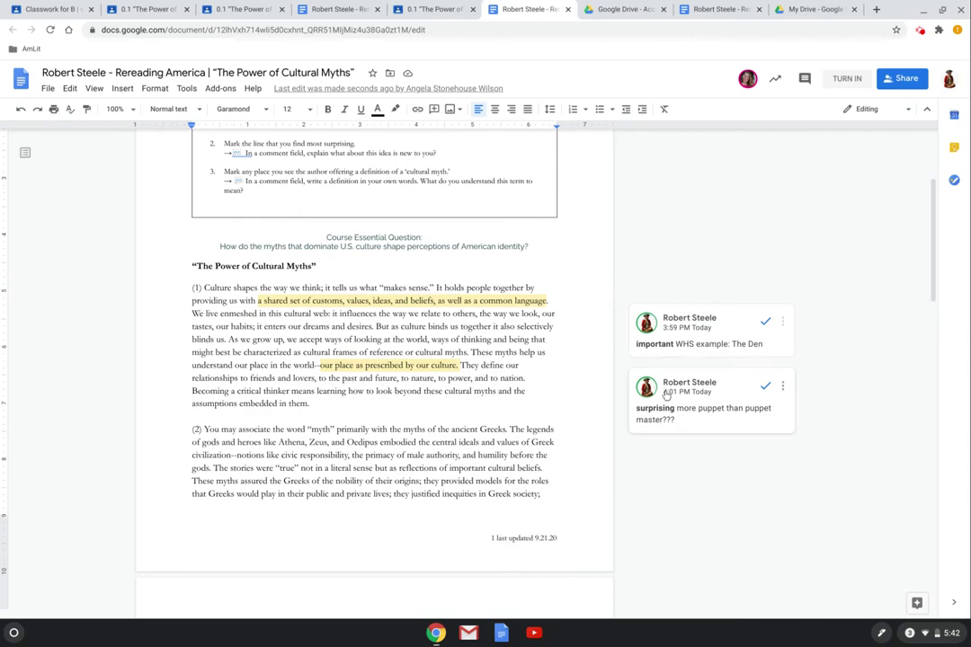
scroll(667, 396, down, 15)
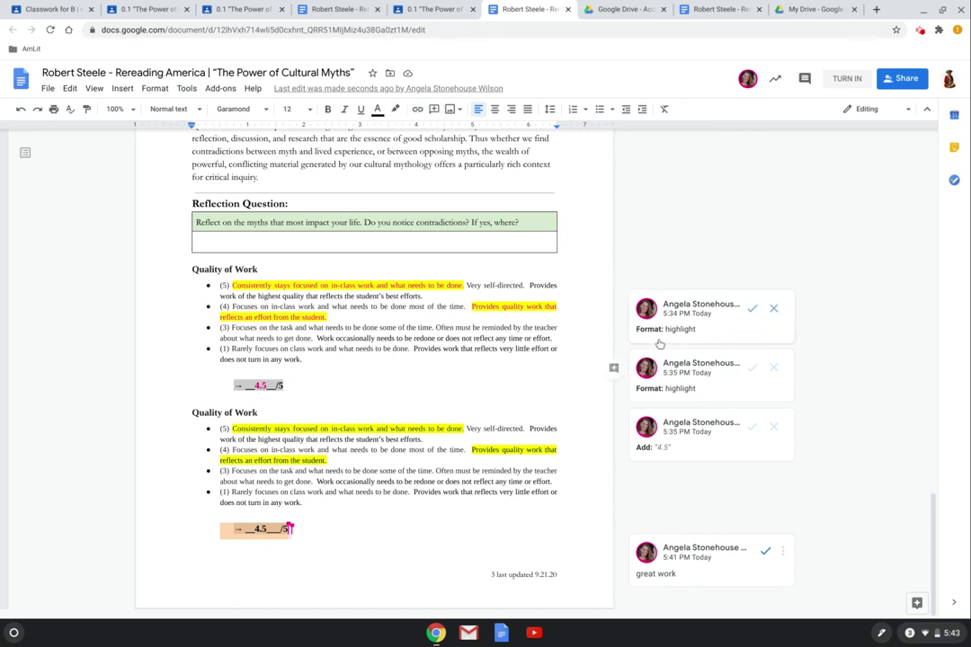
Step: Accept both highlight suggestions and the suggested 4.5 score on the Quality of Work rubric
click(752, 308)
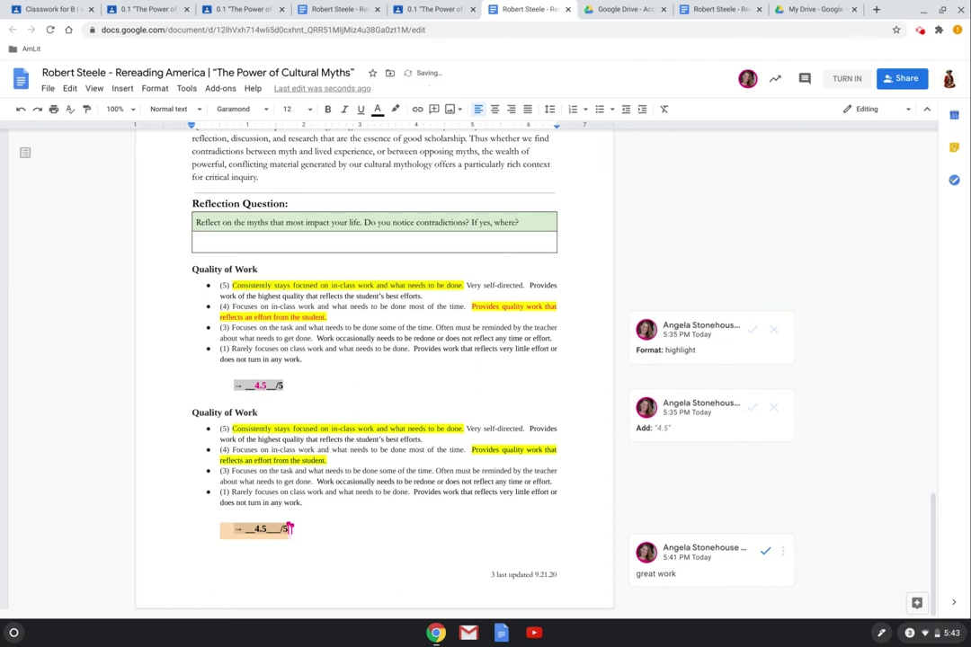
click(752, 330)
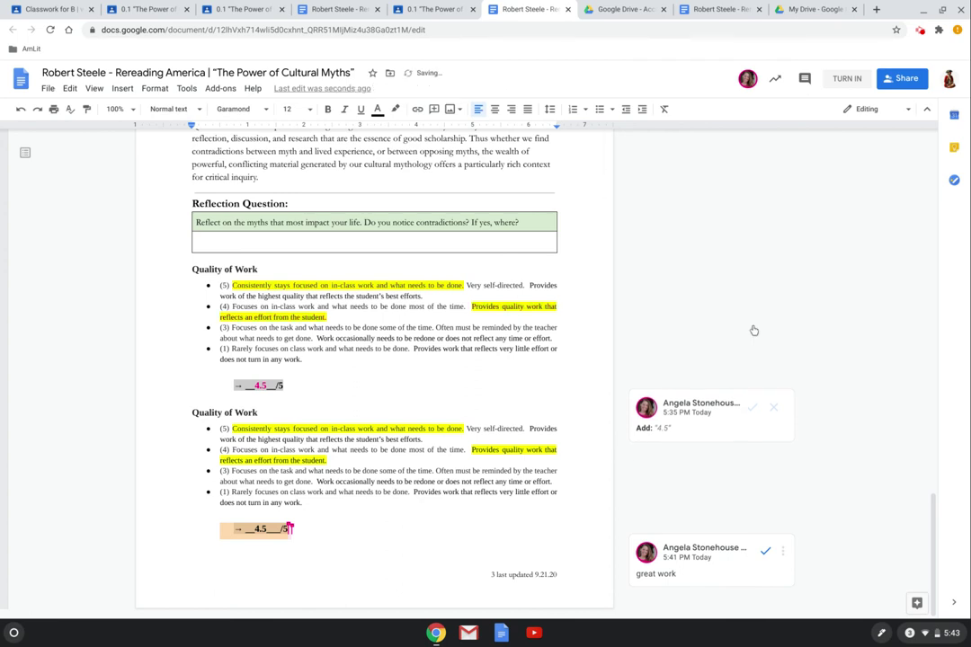
click(750, 408)
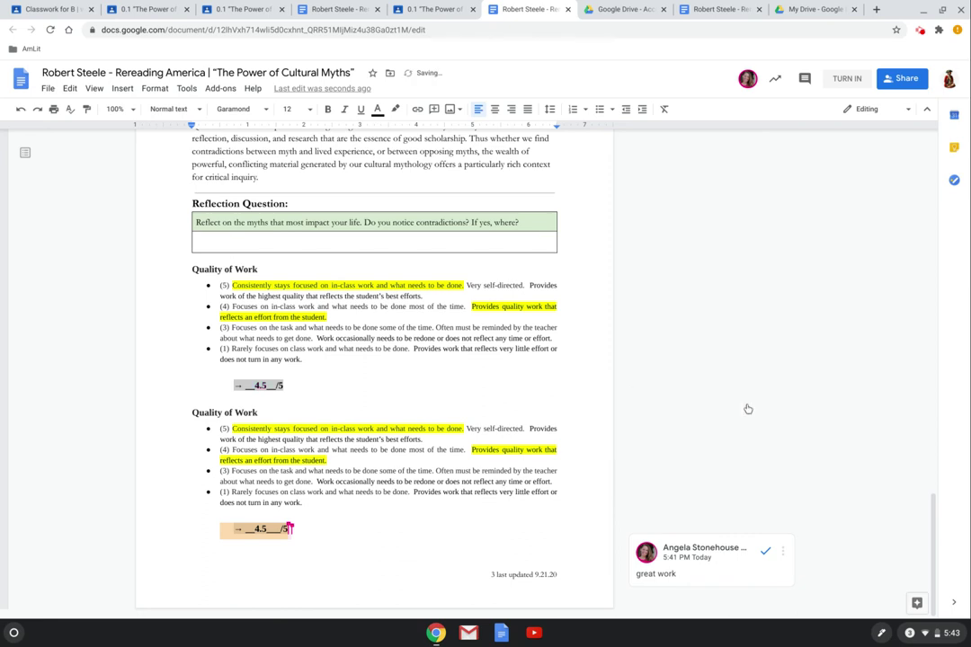
click(390, 412)
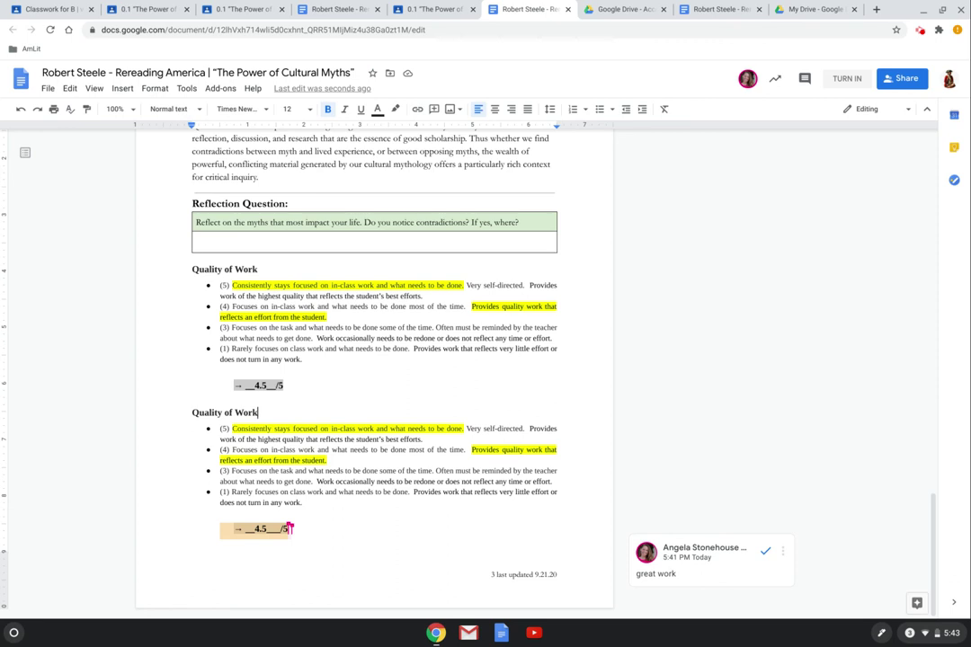
Step: Back on the Classroom assignment, cancel the 'Turn in your work?' dialog without submitting
click(444, 9)
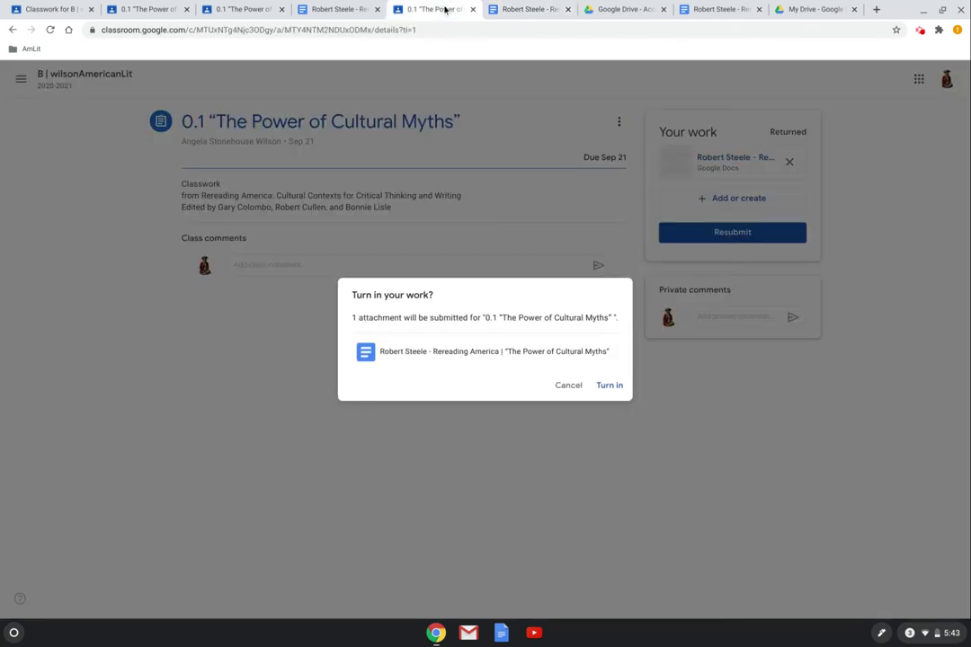
click(556, 393)
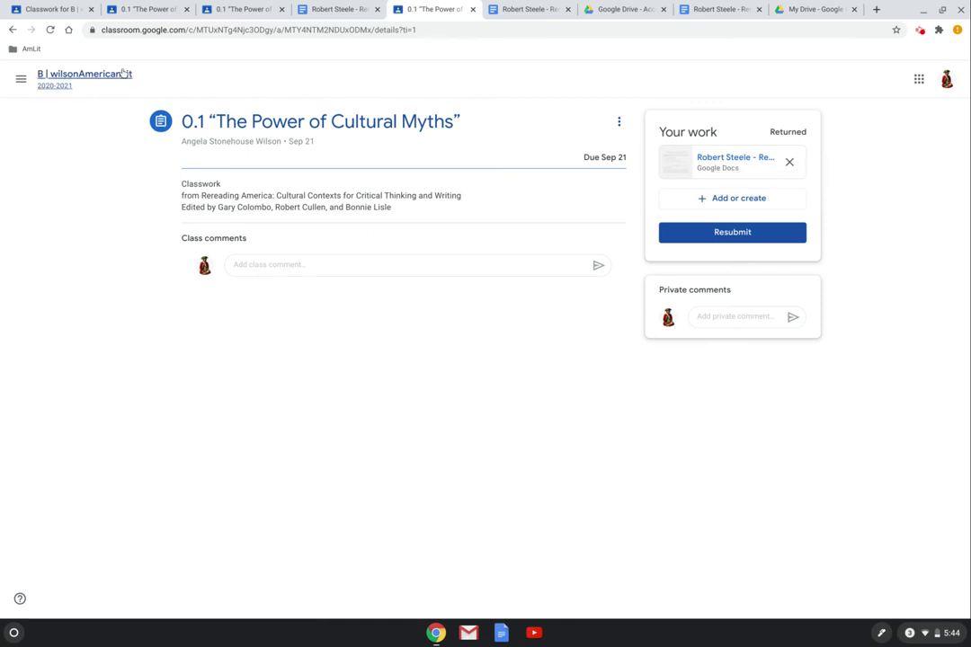
Step: Reload the assignment, dismiss the Turn in prompt, and open the Edited Cultural Myths feedback PDF
key(ctrl+r)
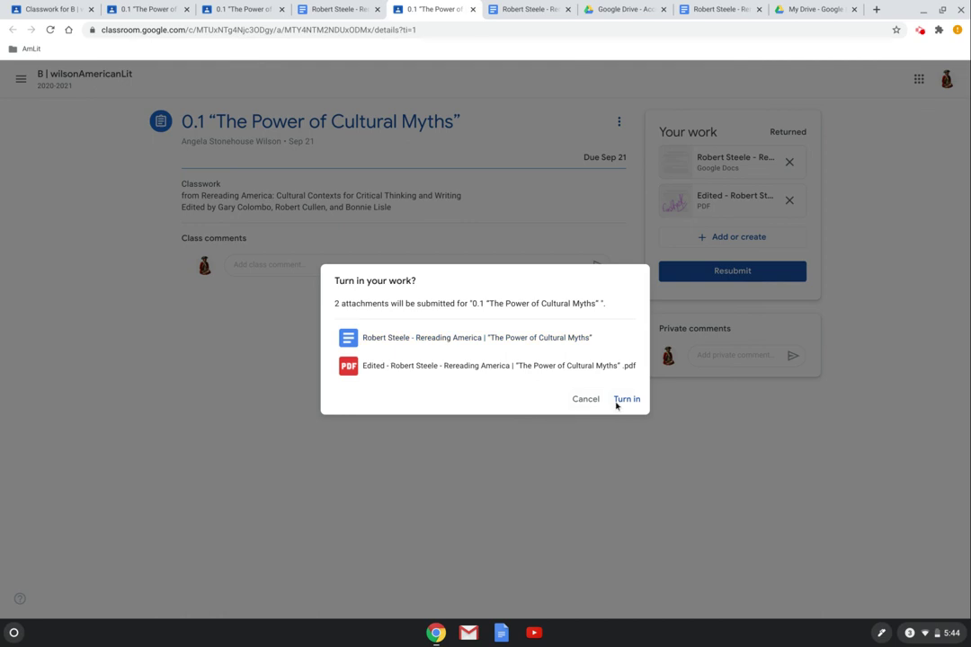
click(574, 404)
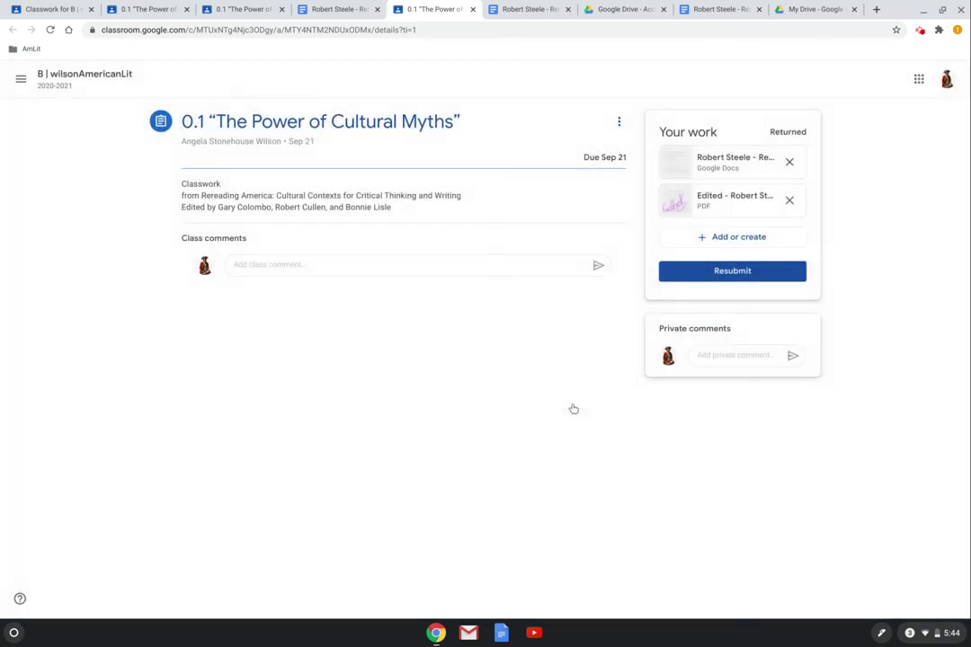
click(722, 199)
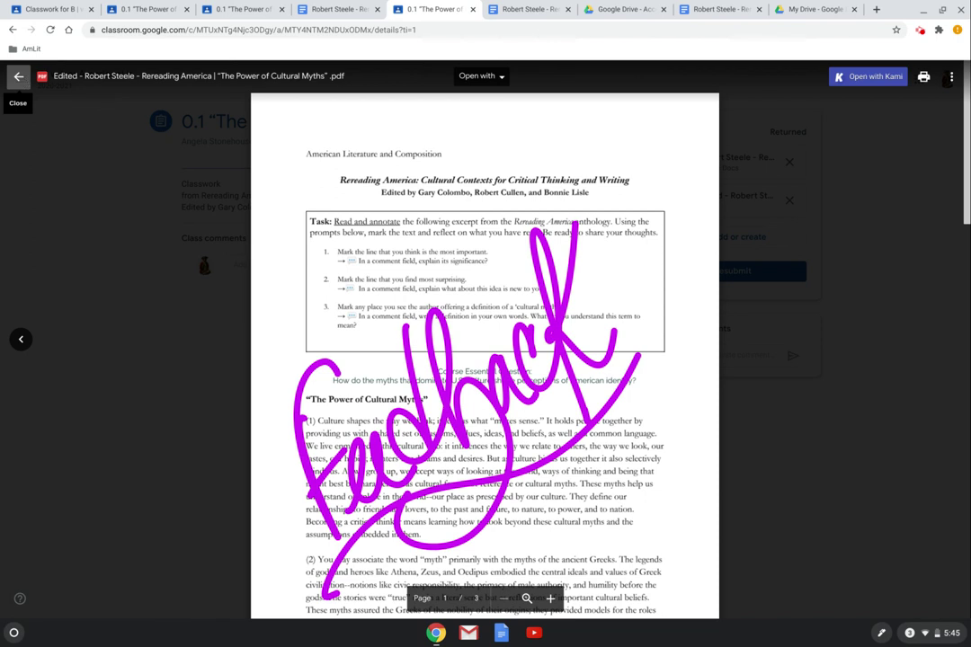
click(18, 77)
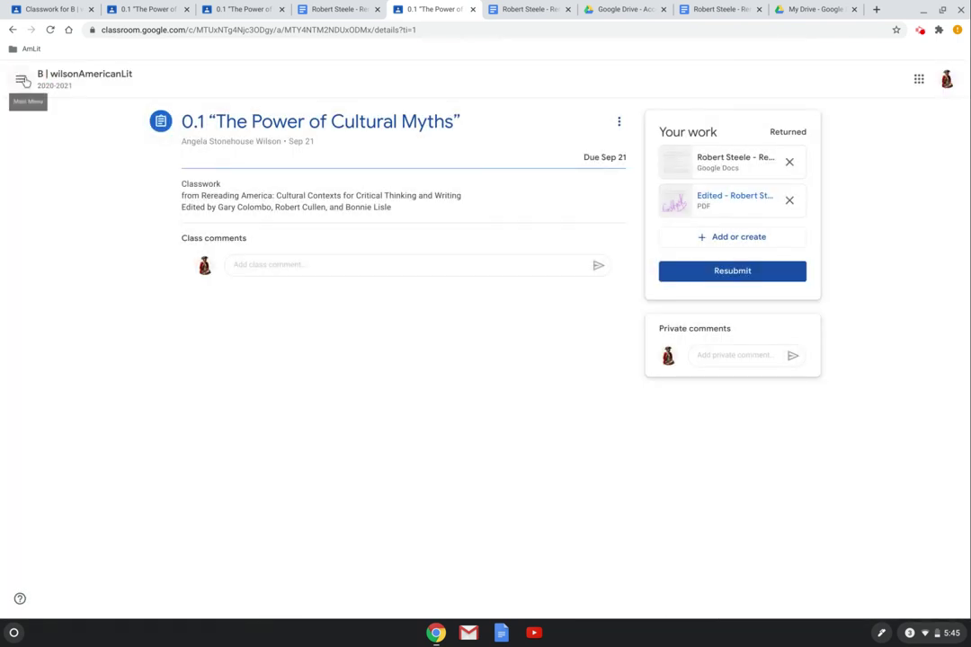